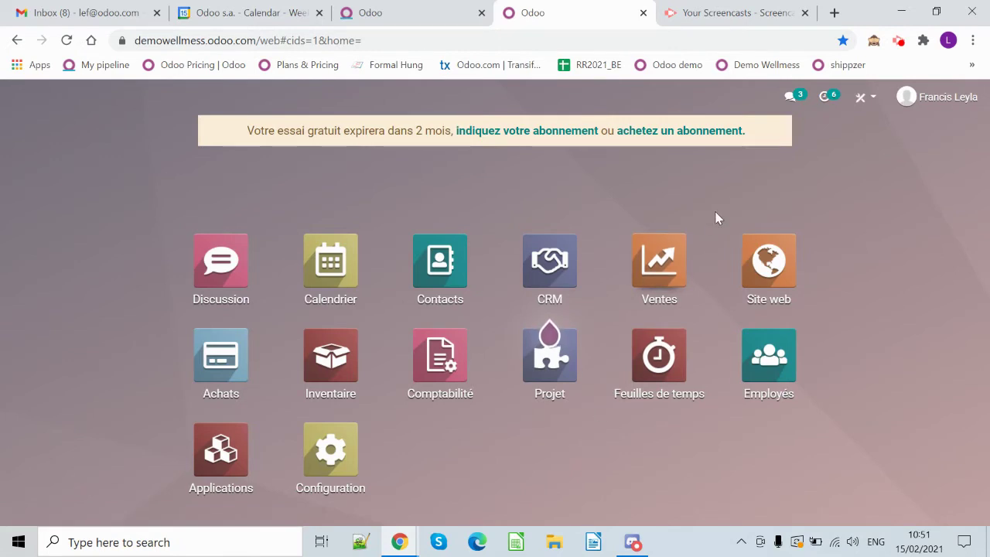
Step: Open the Parasol Kingston product record from the sales articles and look over its general information
{"action": "left_click", "coordinate": [659, 256]}
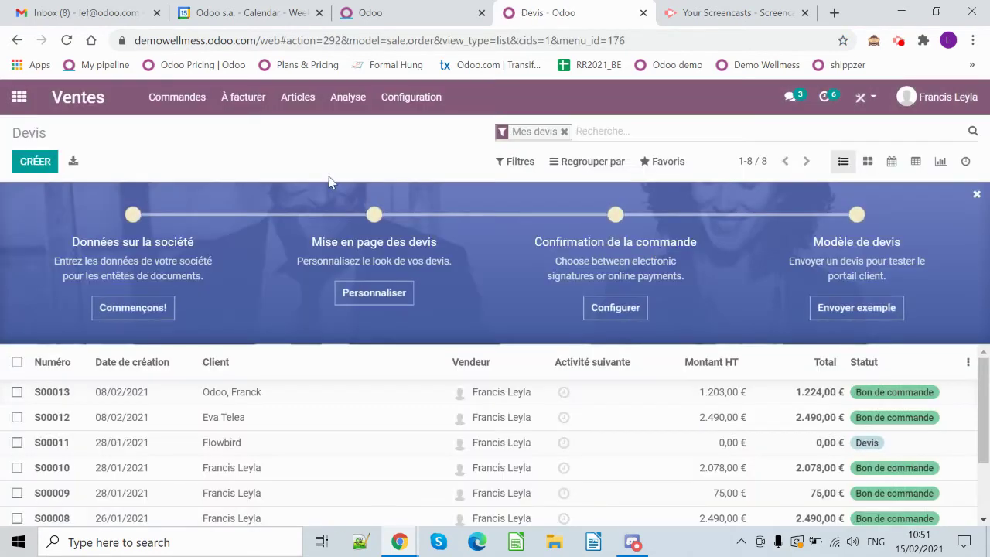
{"action": "left_click", "coordinate": [297, 97]}
{"action": "left_click", "coordinate": [314, 132]}
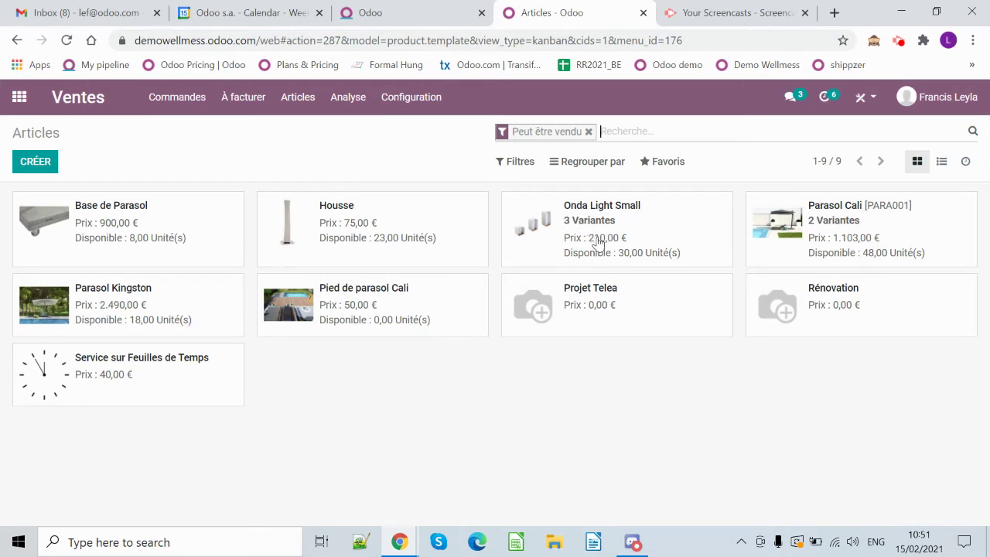
{"action": "left_click", "coordinate": [161, 313]}
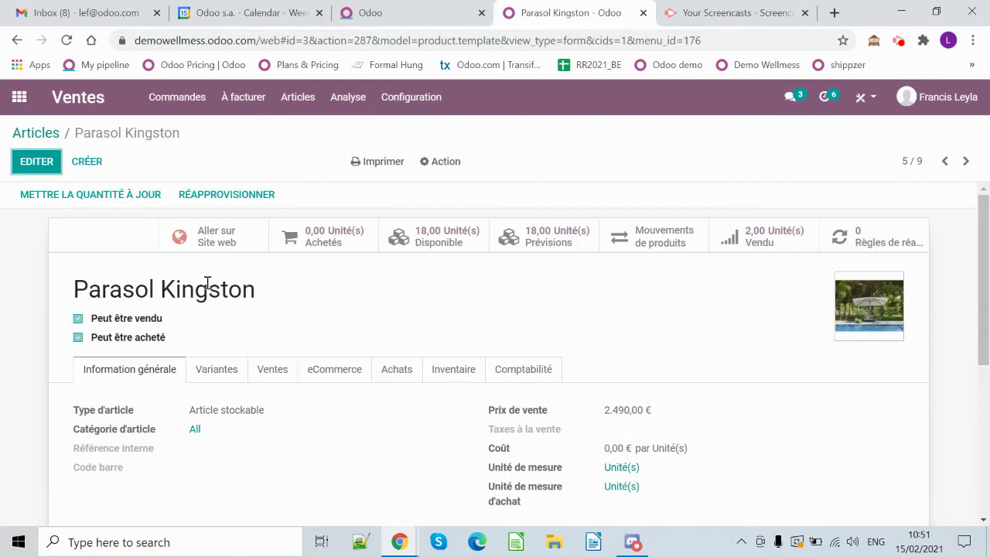
{"action": "scroll", "coordinate": [133, 316], "scroll_direction": "down", "scroll_amount": 1}
{"action": "scroll", "coordinate": [152, 261], "scroll_direction": "up", "scroll_amount": 1}
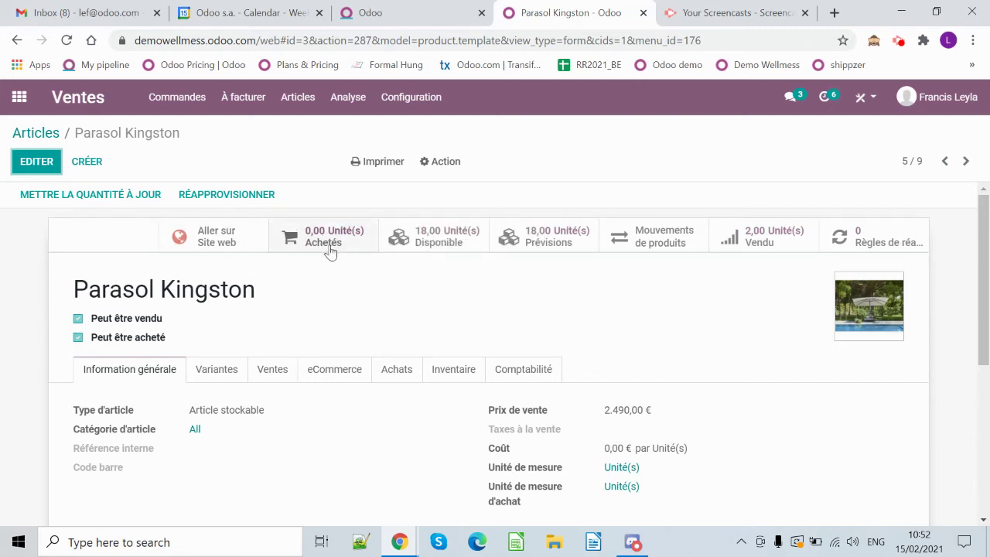
Step: Create a reordering rule for Parasol Kingston with a minimum quantity of 10
{"action": "left_click", "coordinate": [859, 245]}
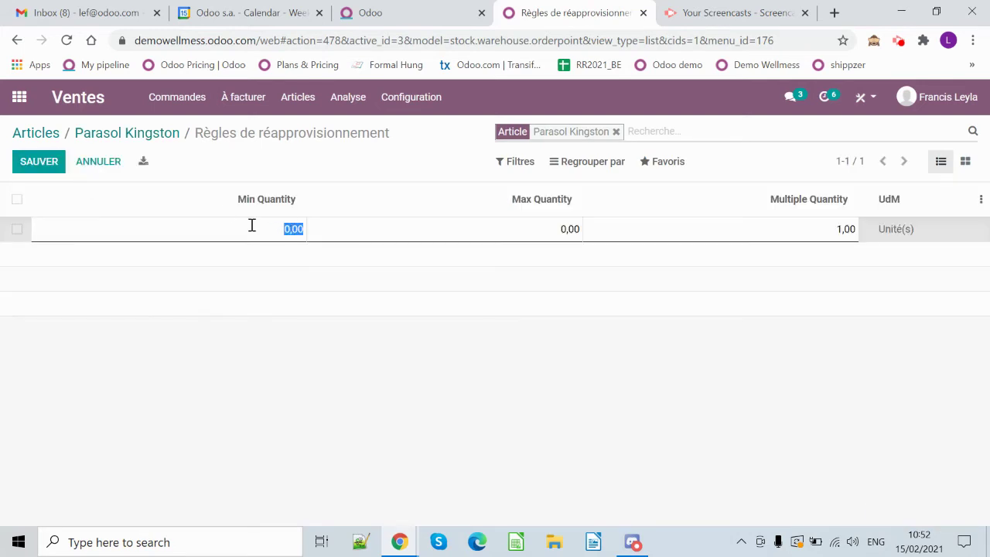
{"action": "type", "text": "10"}
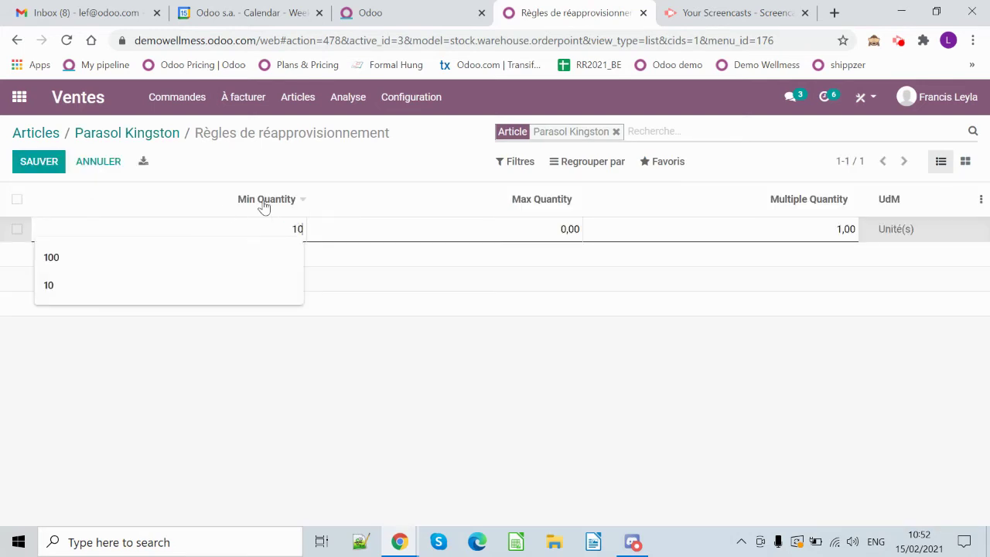
{"action": "left_click", "coordinate": [328, 175]}
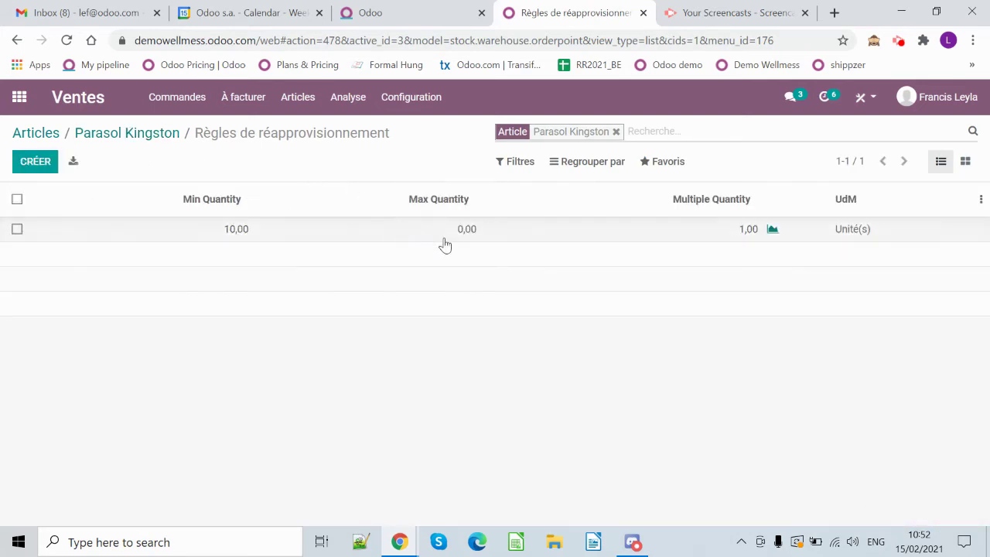
Step: Set the reordering rule's multiple quantity to 0 and return to the Parasol Kingston record
{"action": "left_click", "coordinate": [447, 242]}
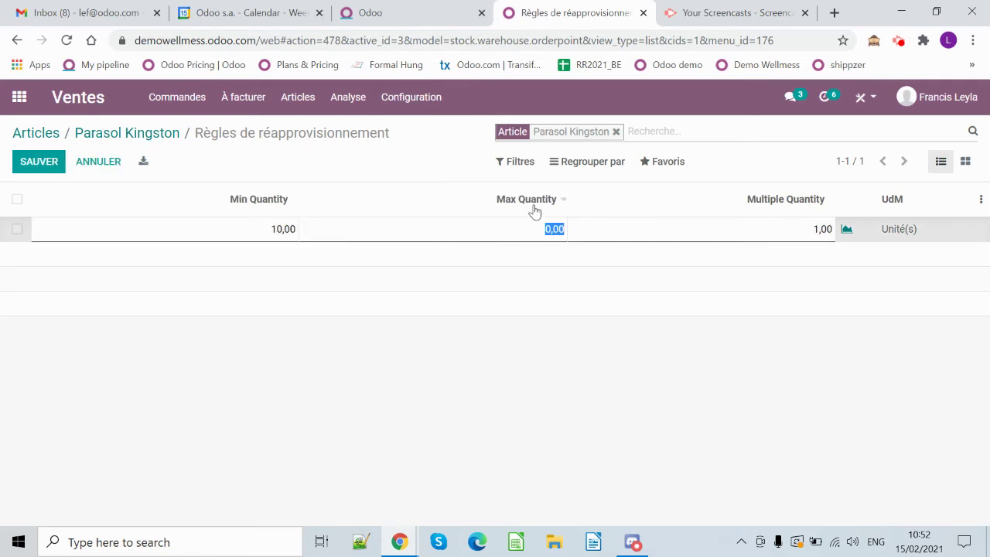
{"action": "left_click", "coordinate": [816, 229]}
{"action": "type", "text": "0"}
{"action": "left_click", "coordinate": [384, 161]}
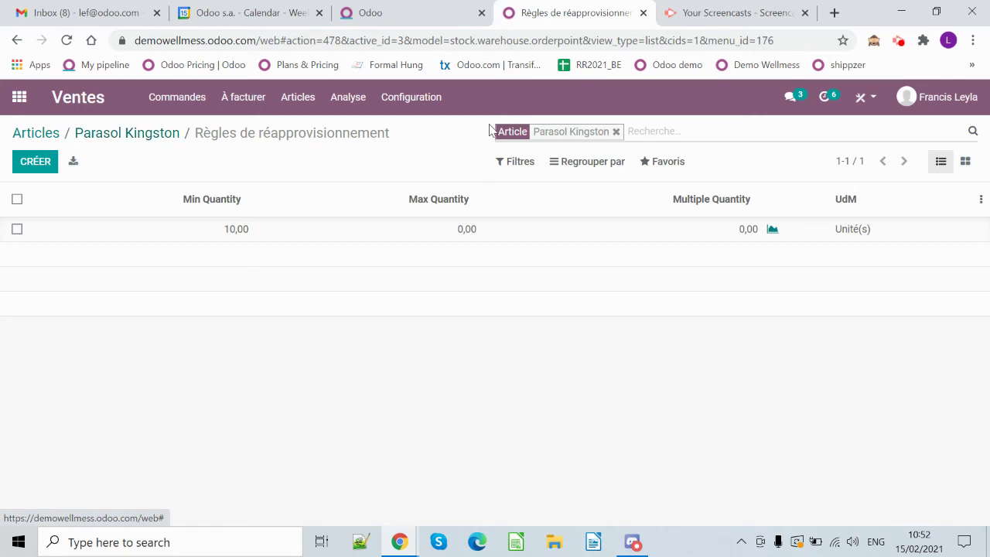
{"action": "left_click", "coordinate": [158, 141]}
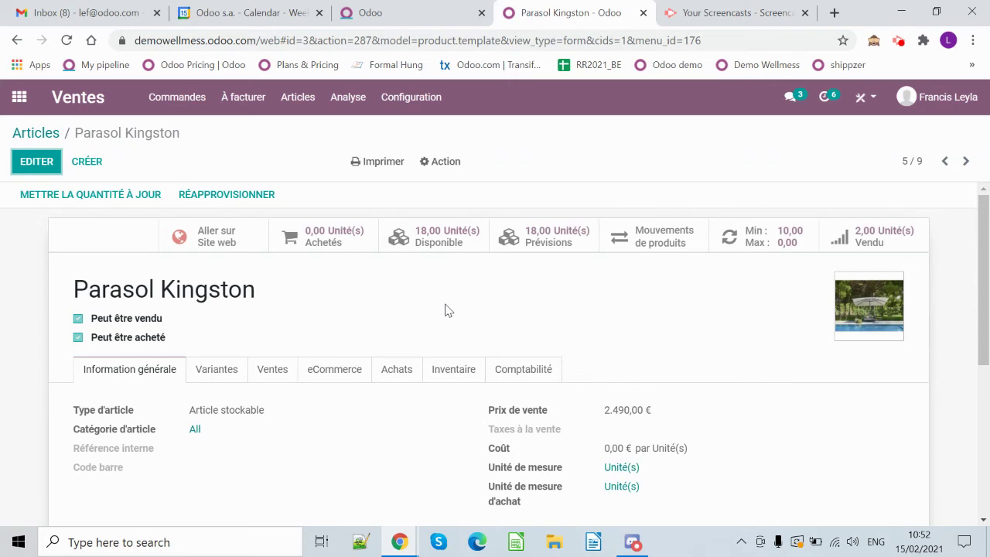
Step: Make the Parasol Kingston record editable and review its article type options and category
{"action": "scroll", "coordinate": [207, 305], "scroll_direction": "down", "scroll_amount": 1}
{"action": "scroll", "coordinate": [207, 303], "scroll_direction": "up", "scroll_amount": 1}
{"action": "scroll", "coordinate": [207, 302], "scroll_direction": "down", "scroll_amount": 1}
{"action": "left_click", "coordinate": [39, 171]}
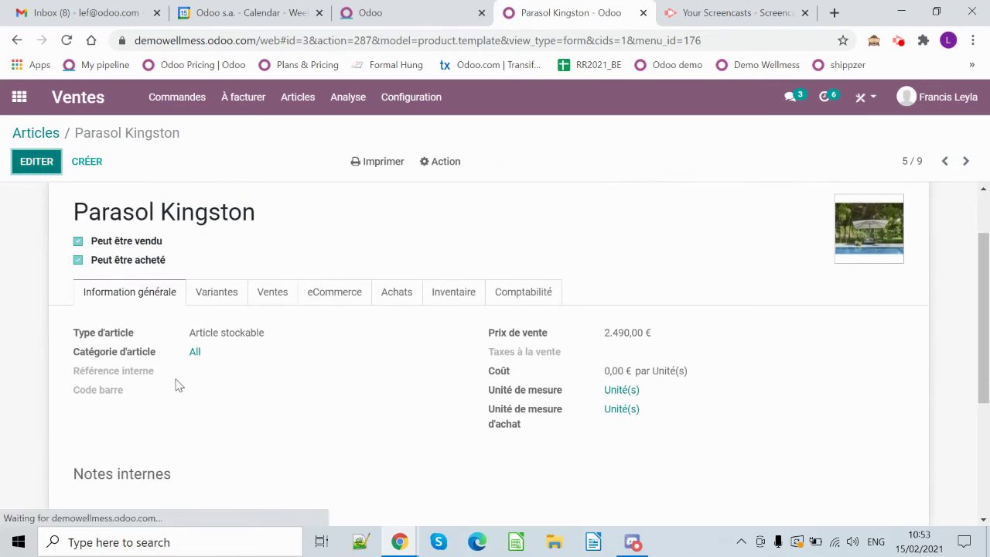
{"action": "left_click", "coordinate": [226, 353]}
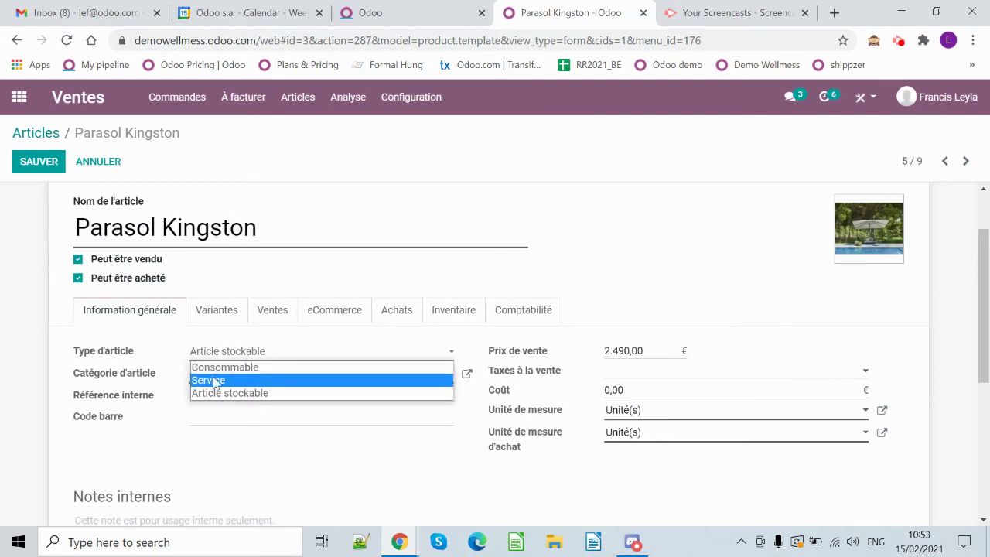
{"action": "left_click", "coordinate": [261, 352]}
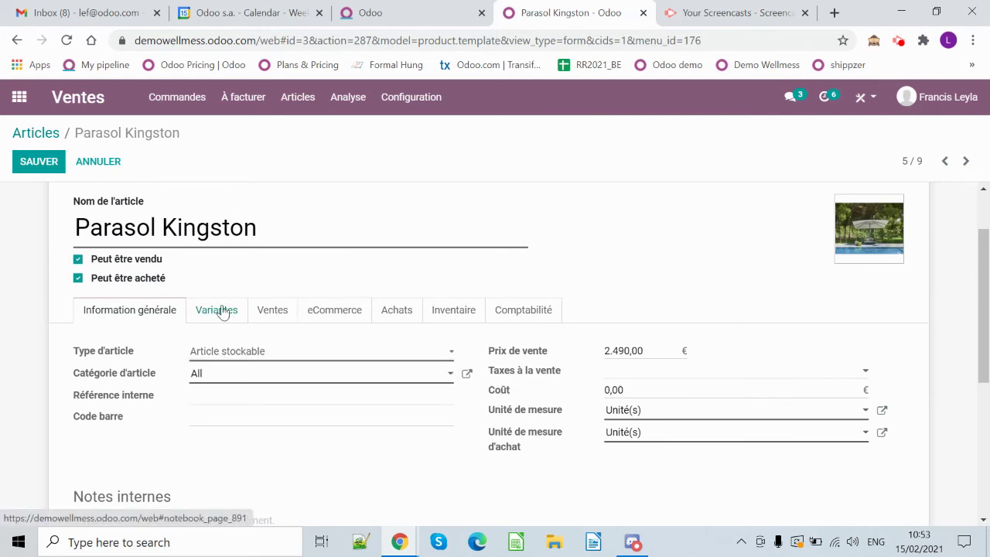
{"action": "left_click", "coordinate": [214, 376]}
{"action": "left_click", "coordinate": [217, 385]}
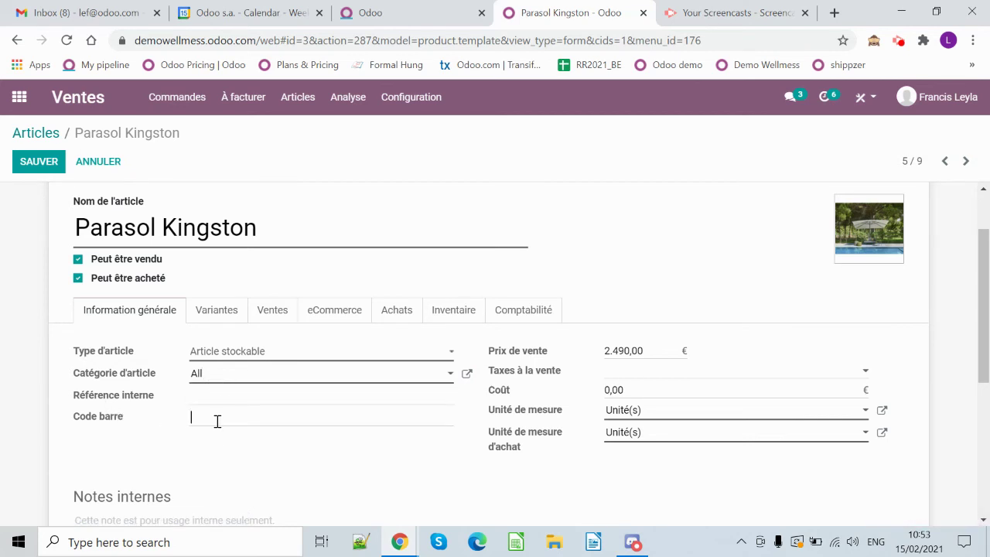
Step: Review the product's sale price, sales taxes, cost, unit of measure and purchase unit of measure fields
{"action": "left_click", "coordinate": [666, 352]}
{"action": "left_click", "coordinate": [716, 376]}
{"action": "left_click", "coordinate": [667, 384]}
{"action": "left_click", "coordinate": [666, 382]}
{"action": "left_click", "coordinate": [663, 383]}
{"action": "scroll", "coordinate": [464, 418], "scroll_direction": "down", "scroll_amount": 1}
{"action": "left_click", "coordinate": [627, 339]}
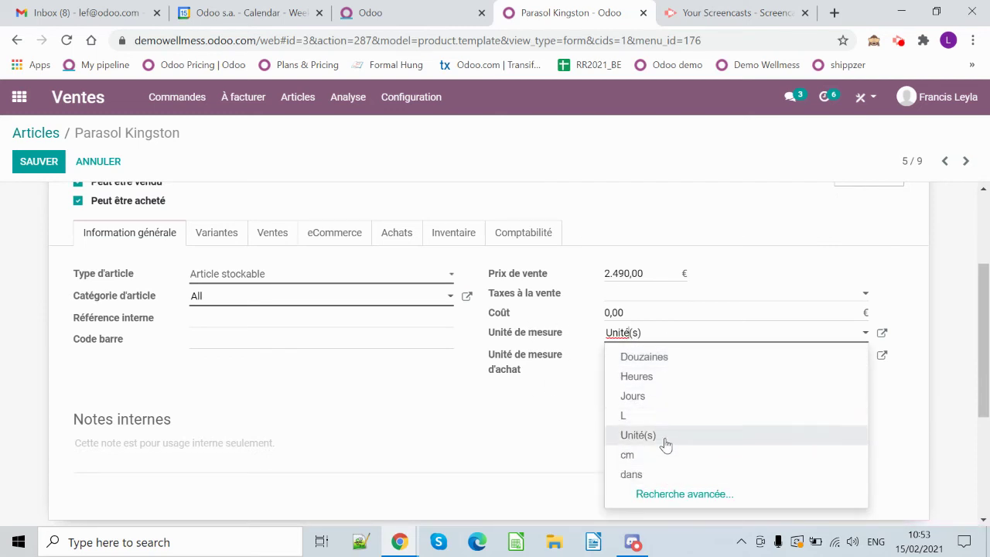
{"action": "left_click", "coordinate": [650, 364]}
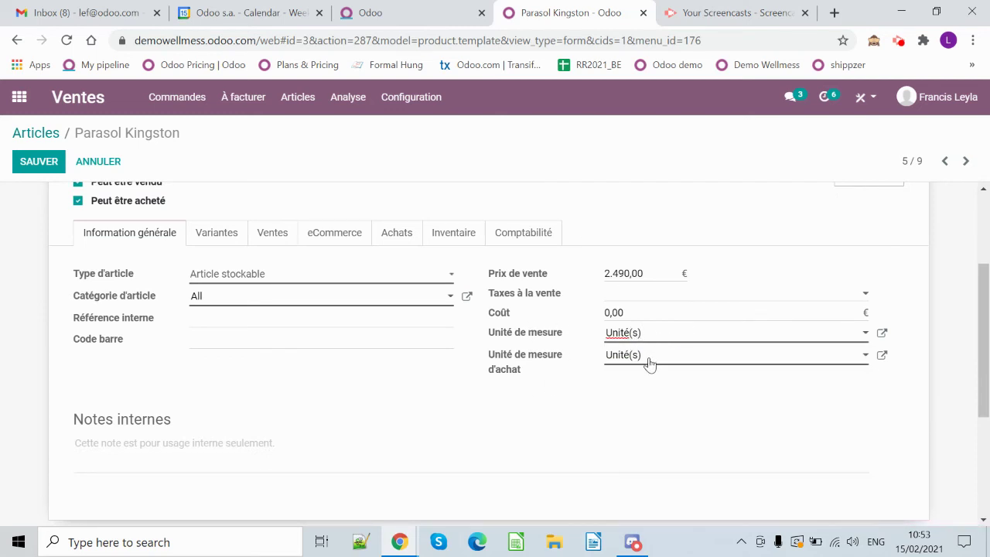
{"action": "left_click", "coordinate": [649, 364]}
Step: Examine the product's variants, its sales invoicing policy and options, and its eCommerce shop settings
{"action": "scroll", "coordinate": [325, 380], "scroll_direction": "up", "scroll_amount": 2}
{"action": "left_click", "coordinate": [215, 388]}
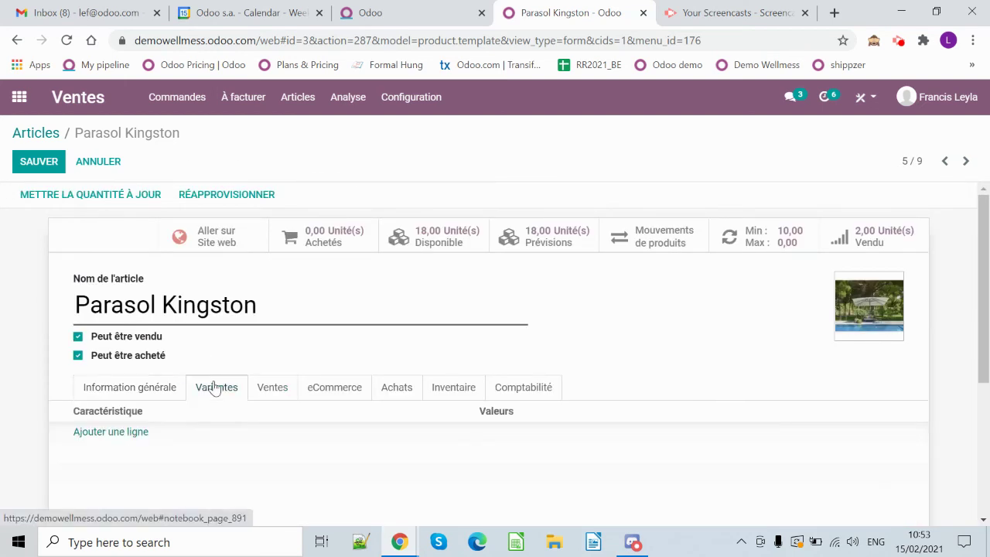
{"action": "scroll", "coordinate": [214, 388], "scroll_direction": "down", "scroll_amount": 1}
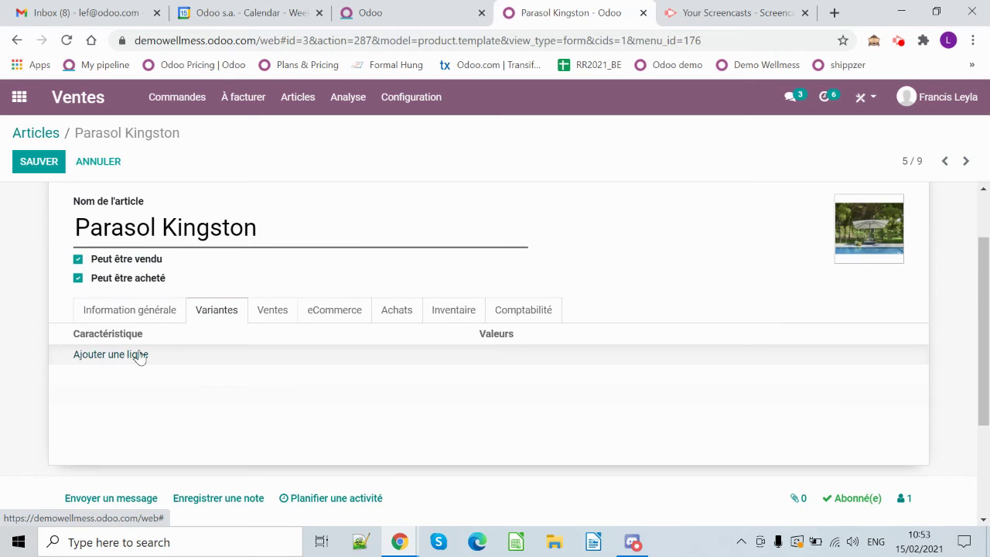
{"action": "left_click", "coordinate": [263, 309]}
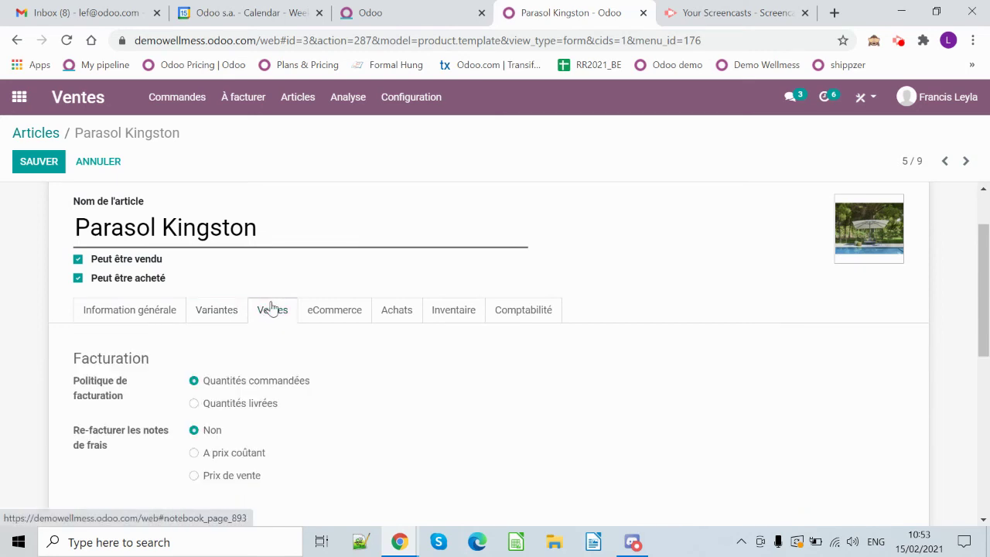
{"action": "scroll", "coordinate": [280, 348], "scroll_direction": "down", "scroll_amount": 1}
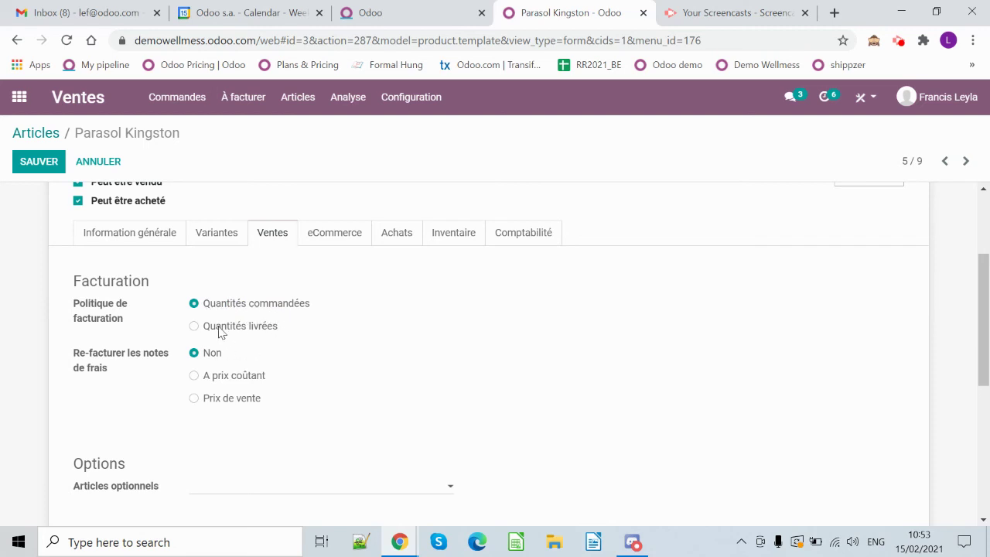
{"action": "left_click", "coordinate": [318, 244]}
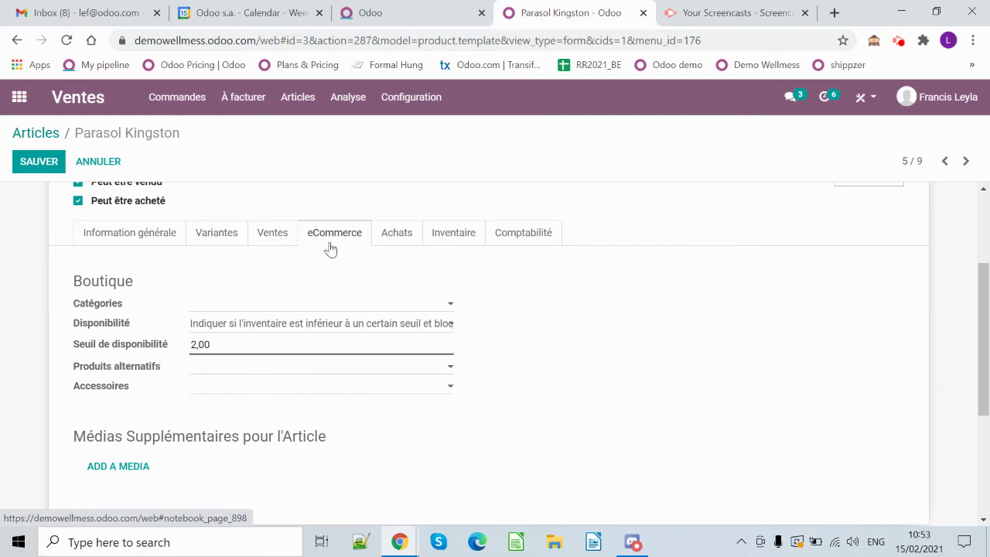
Step: Examine the product's supplier list and vendor bill settings, plus its inventory routes and logistics fields
{"action": "left_click", "coordinate": [383, 238]}
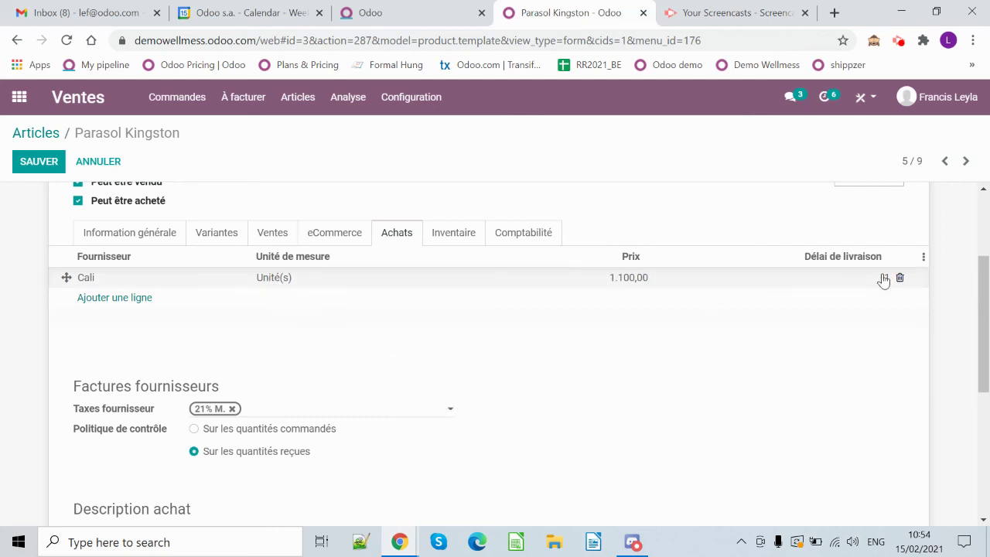
{"action": "scroll", "coordinate": [535, 348], "scroll_direction": "down", "scroll_amount": 2}
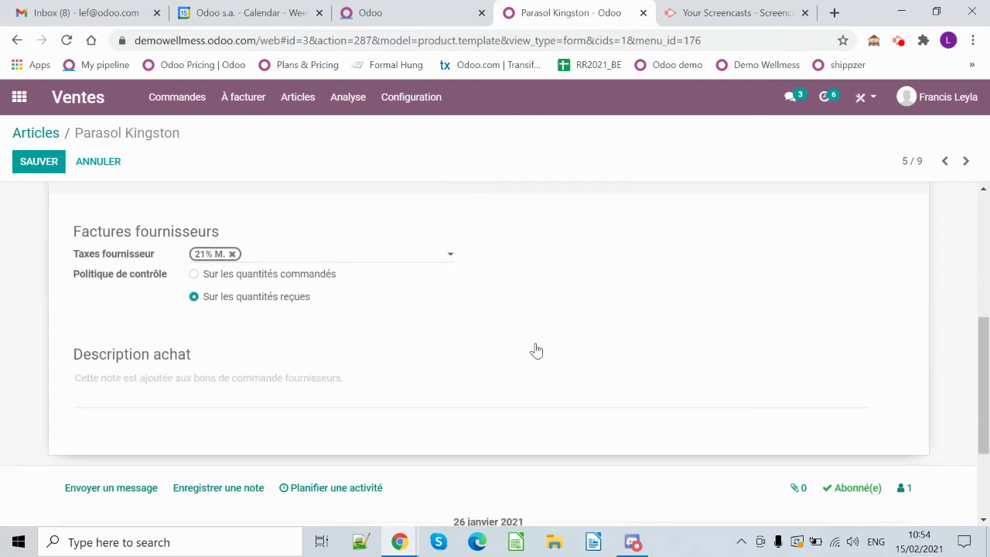
{"action": "scroll", "coordinate": [511, 348], "scroll_direction": "up", "scroll_amount": 3}
{"action": "left_click", "coordinate": [444, 312]}
{"action": "scroll", "coordinate": [243, 367], "scroll_direction": "down", "scroll_amount": 2}
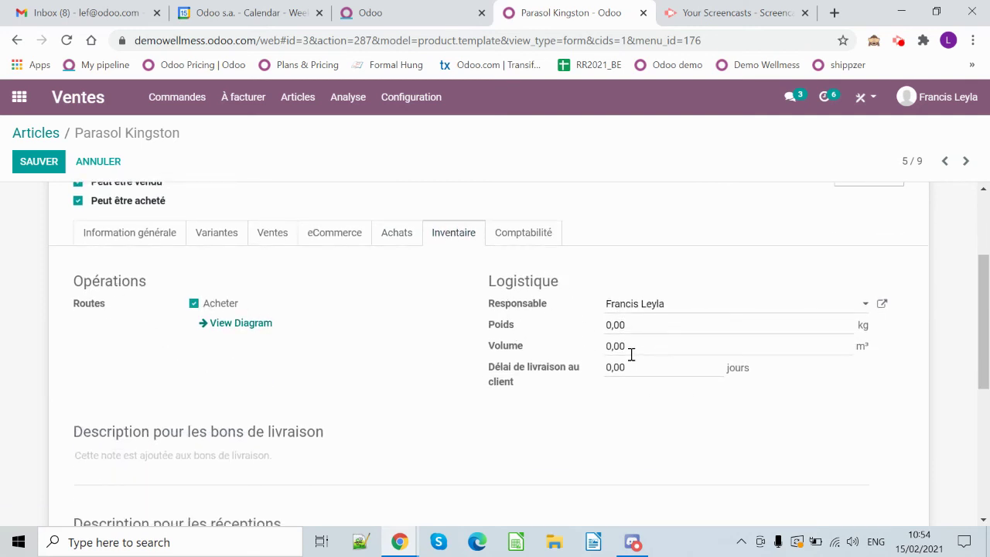
{"action": "scroll", "coordinate": [634, 379], "scroll_direction": "down", "scroll_amount": 1}
{"action": "scroll", "coordinate": [645, 389], "scroll_direction": "up", "scroll_amount": 3}
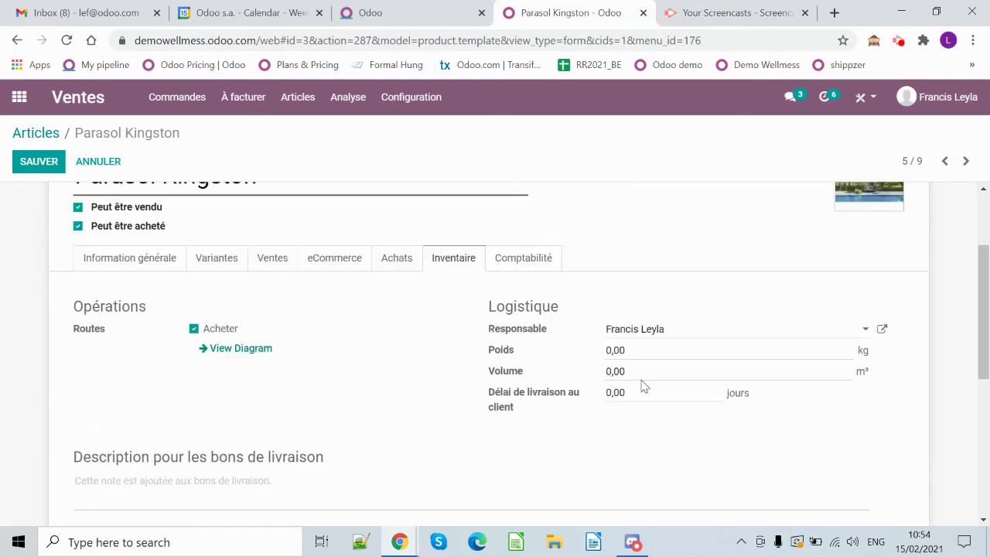
{"action": "scroll", "coordinate": [608, 361], "scroll_direction": "down", "scroll_amount": 1}
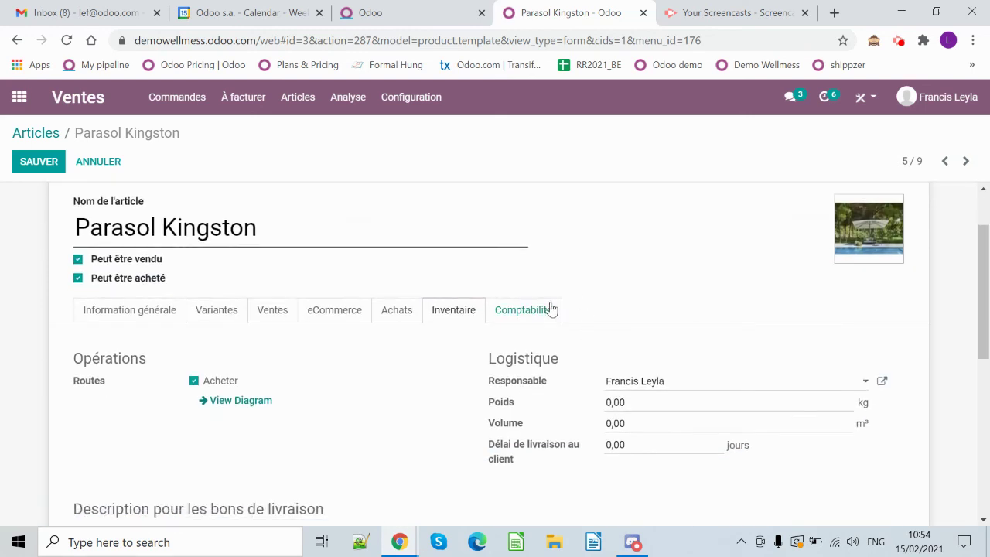
Step: Check the product's accounting settings, return to its general information and save the record
{"action": "left_click", "coordinate": [550, 309]}
{"action": "left_click", "coordinate": [146, 317]}
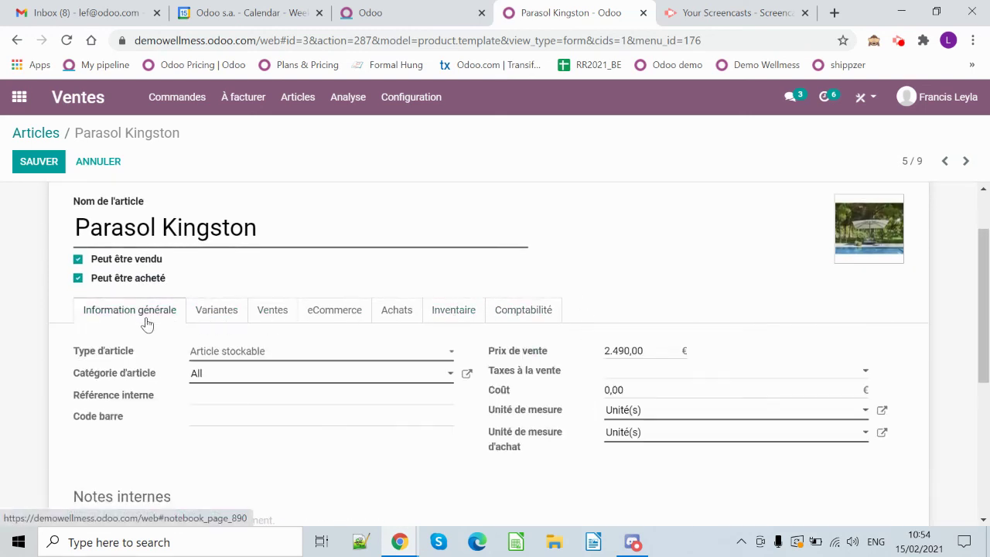
{"action": "scroll", "coordinate": [101, 263], "scroll_direction": "up", "scroll_amount": 1}
{"action": "left_click", "coordinate": [38, 163]}
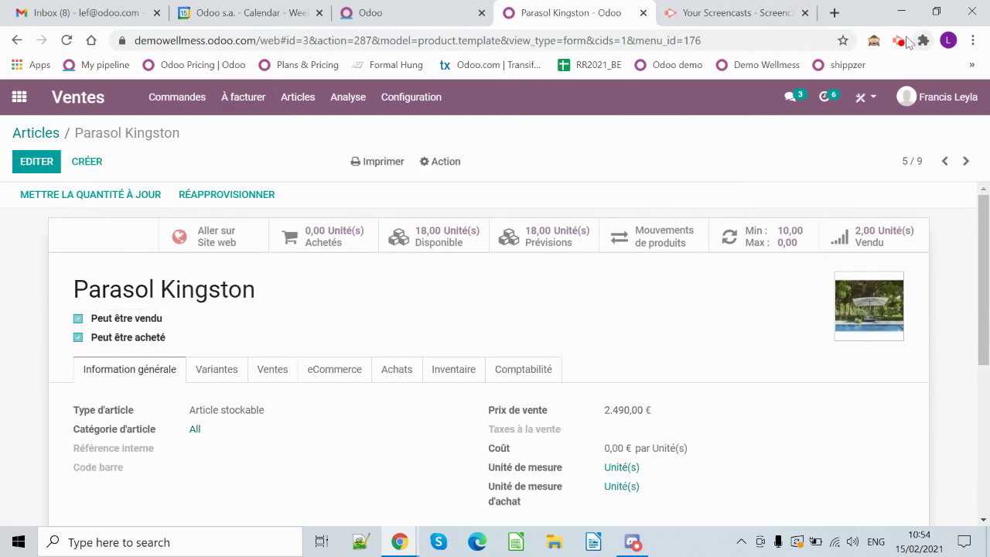